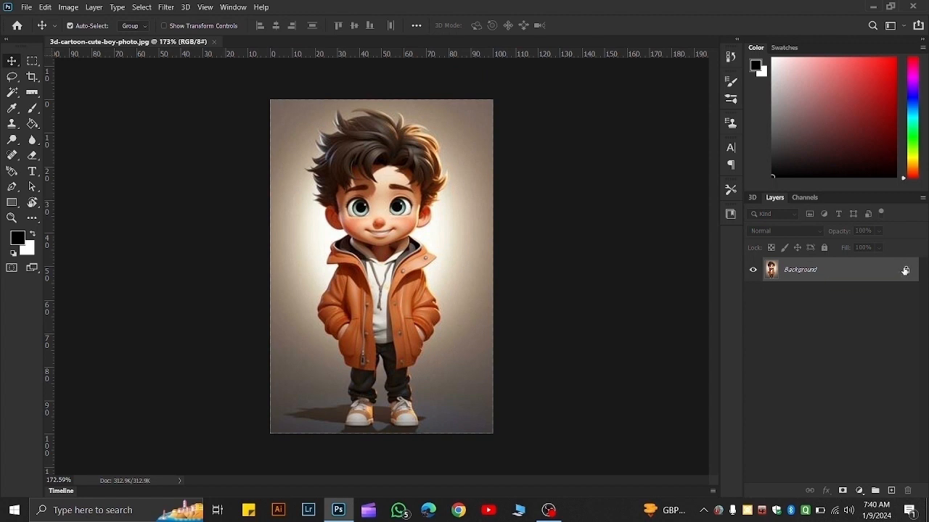
Unlock the background layer of the cartoon boy image and duplicate it as a second layer.
left_click(905, 270)
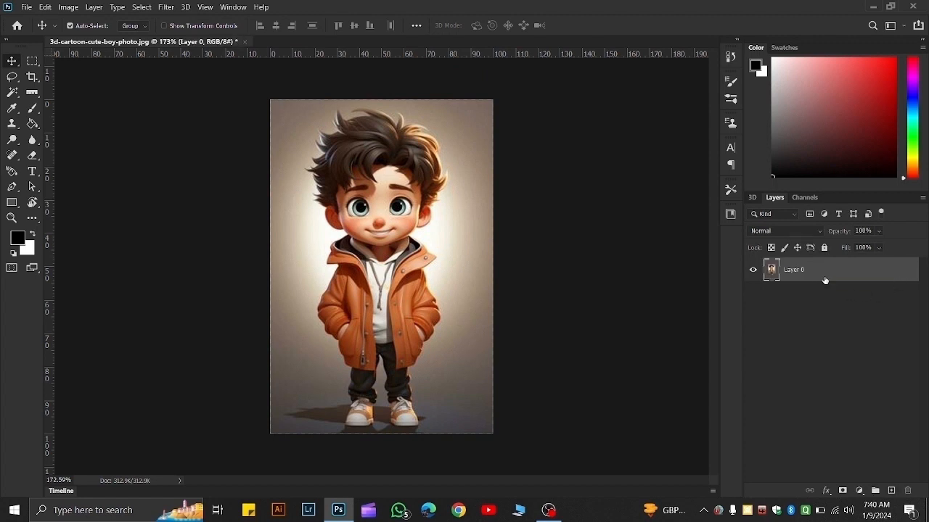
left_click(778, 286)
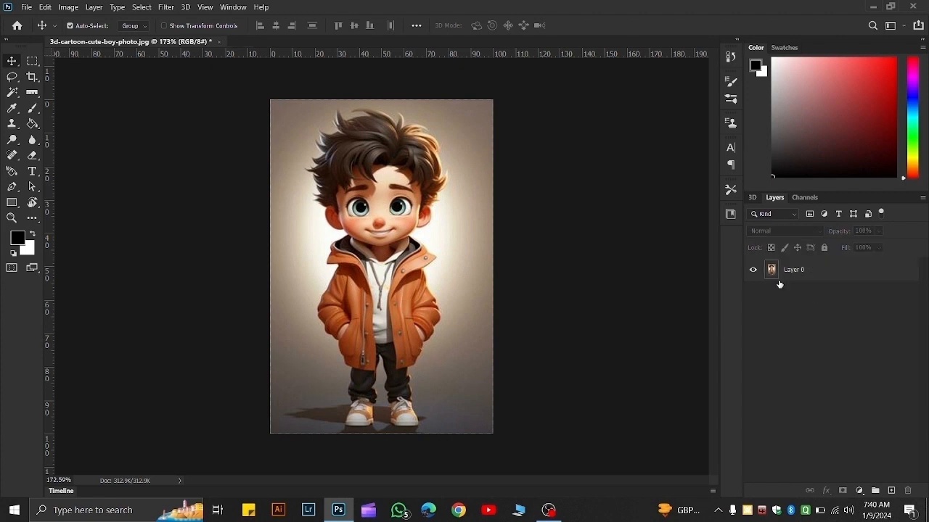
left_click(832, 265)
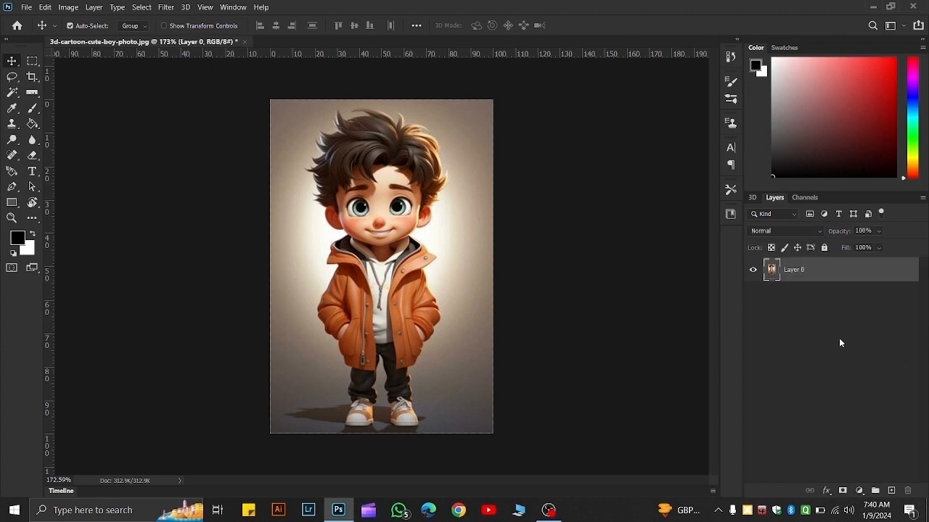
key("ctrl+j")
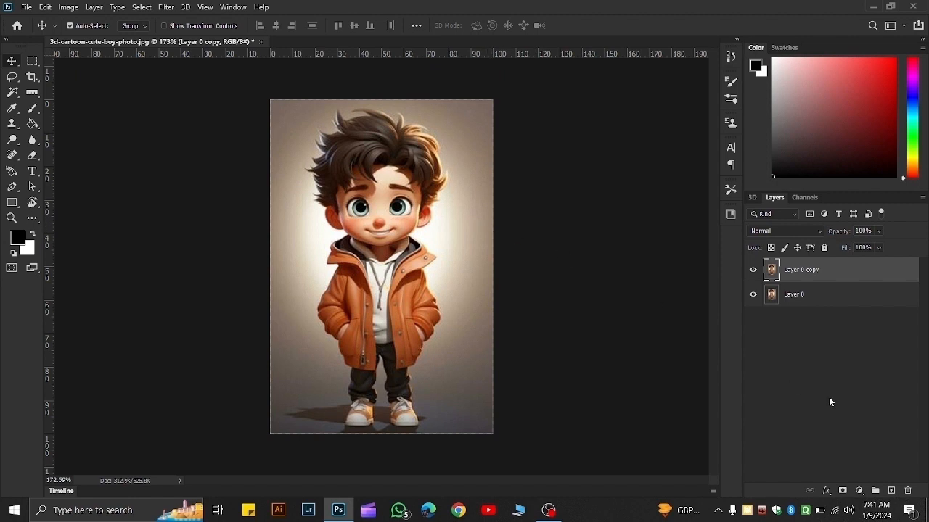
left_click(859, 492)
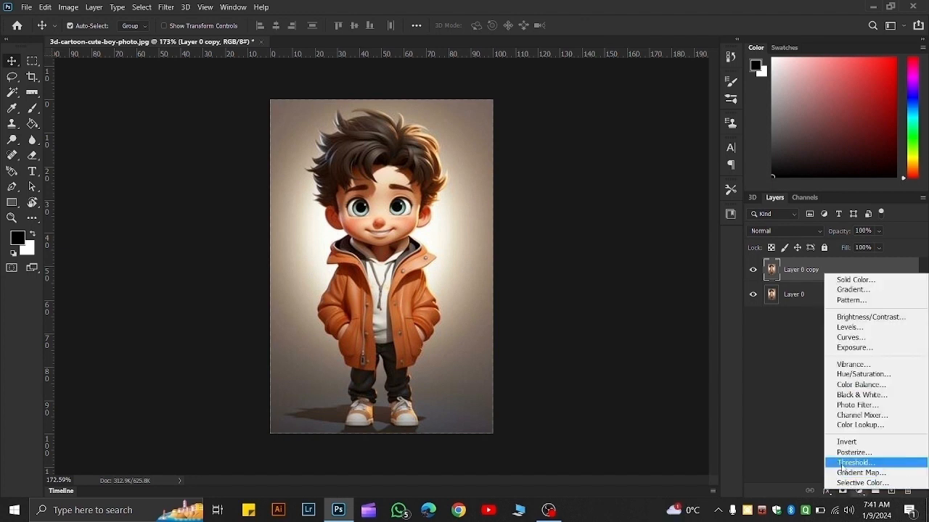
left_click(854, 290)
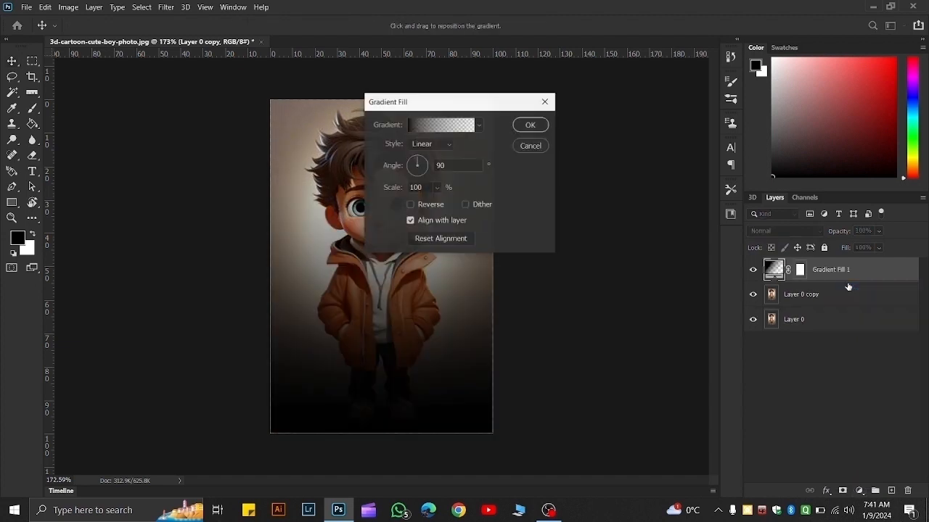
left_click(525, 147)
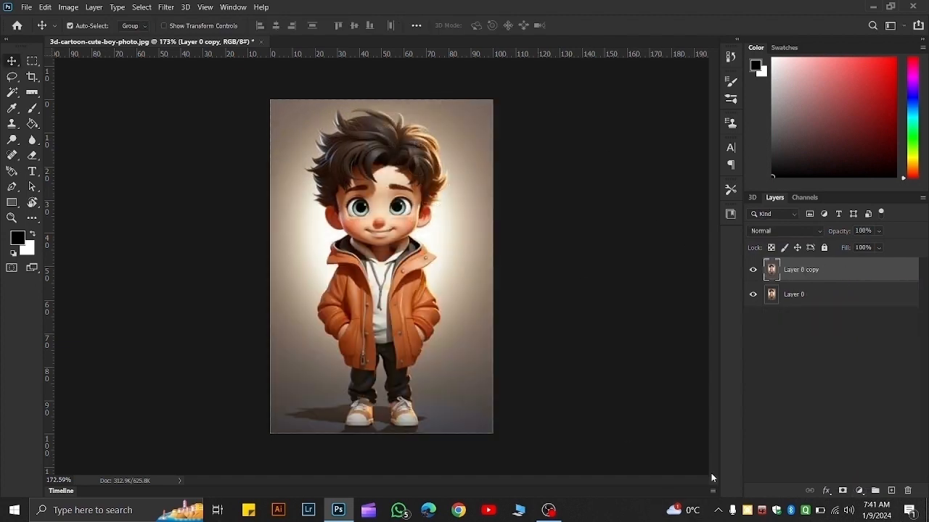
left_click(859, 490)
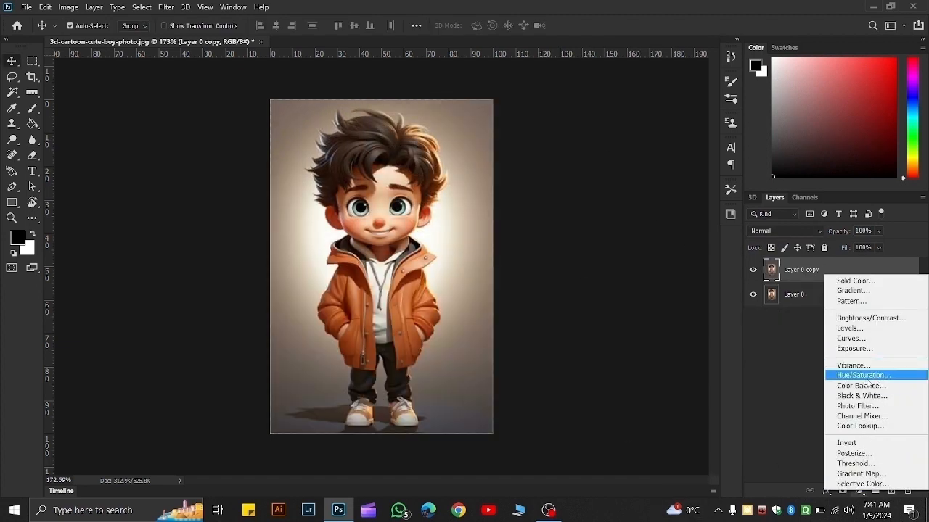
left_click(850, 376)
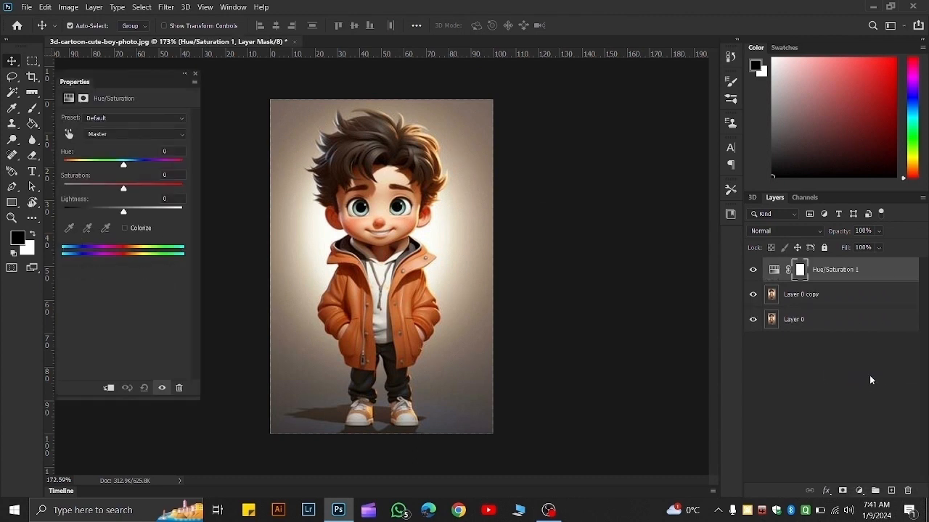
left_click(68, 7)
mouse_move(78, 35)
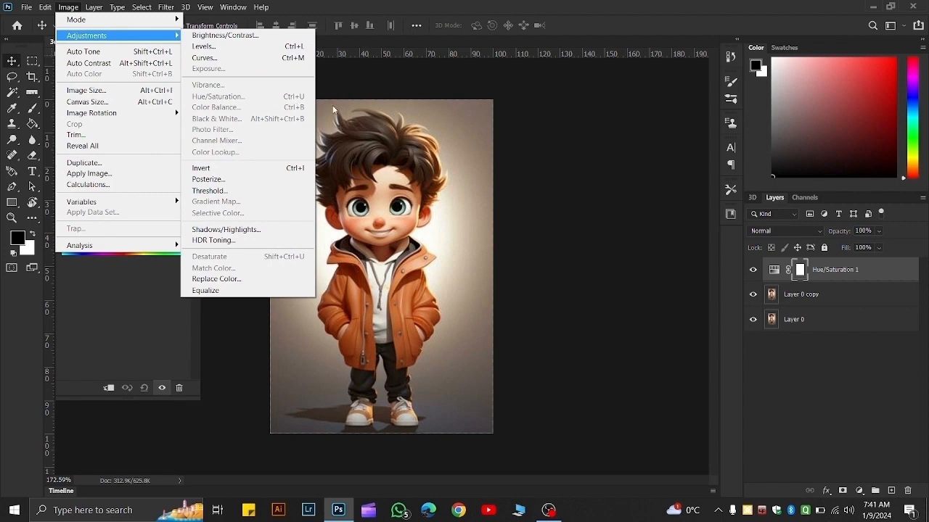
key("Escape")
left_click(801, 294)
left_click(68, 7)
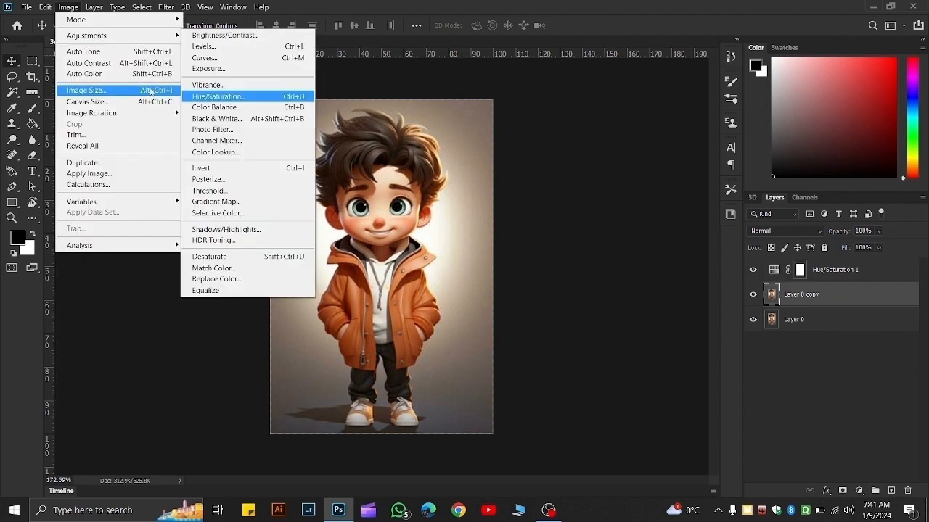
left_click(166, 7)
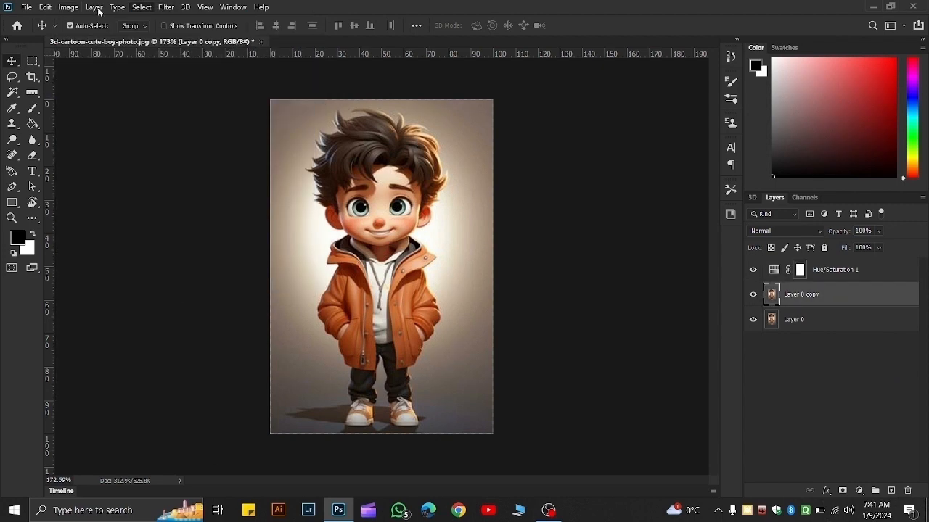
left_click(69, 8)
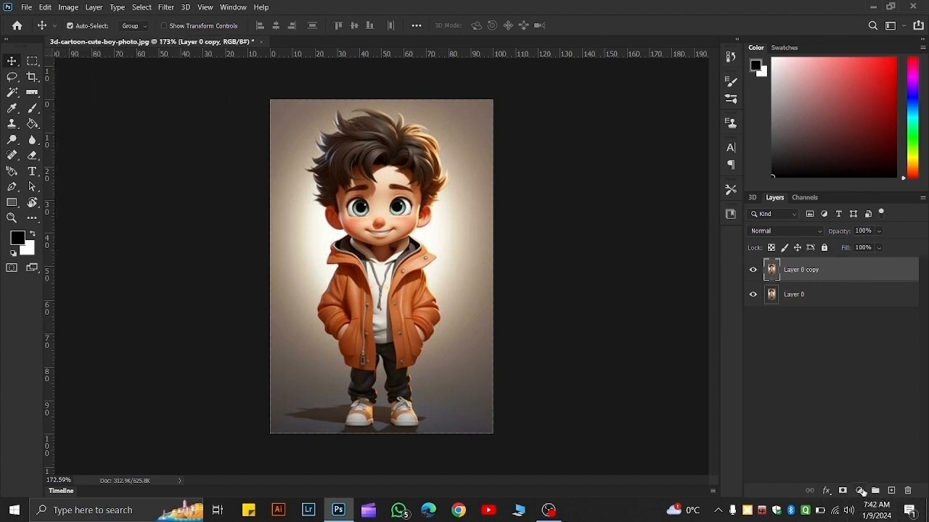
Add a Hue/Saturation adjustment layer above Layer 0 copy and place its settings beside the boy image.
left_click(859, 491)
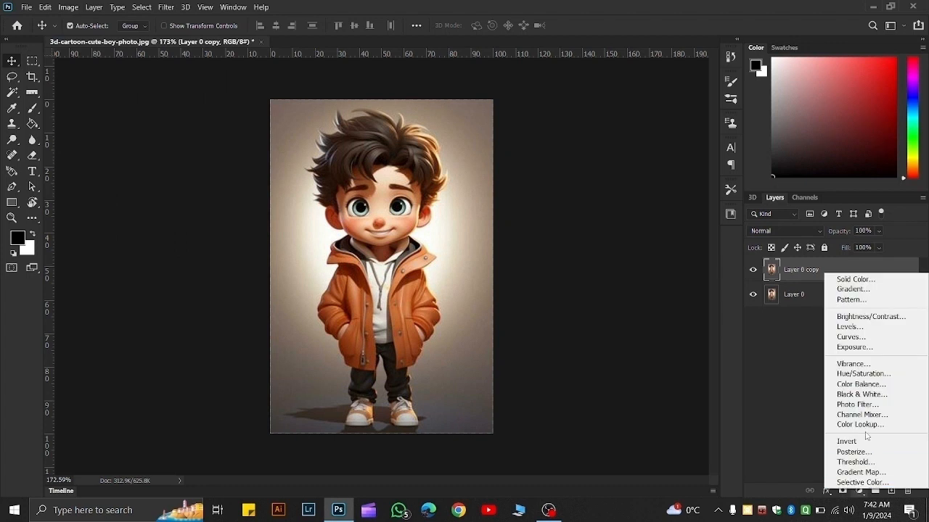
left_click(863, 374)
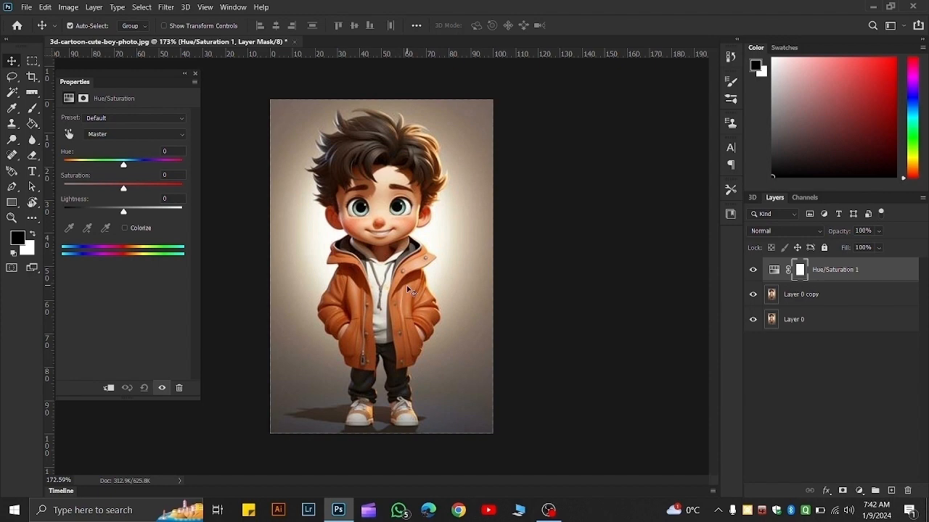
scroll(336, 293, "up", 2)
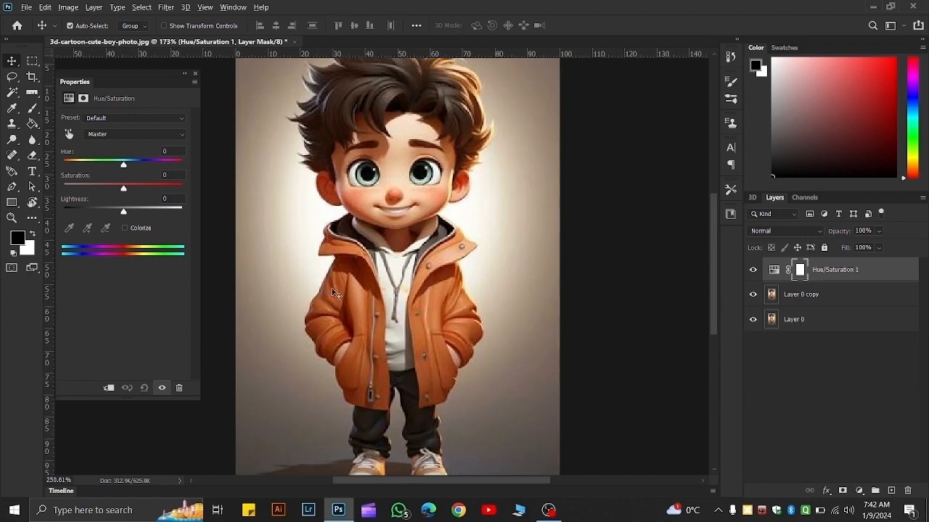
scroll(335, 294, "down", 2)
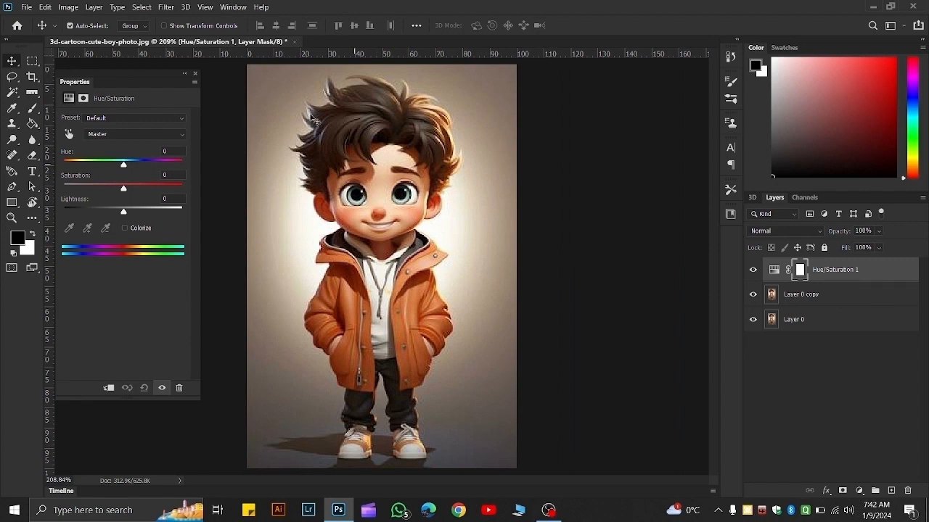
left_click_drag(138, 67, 613, 110)
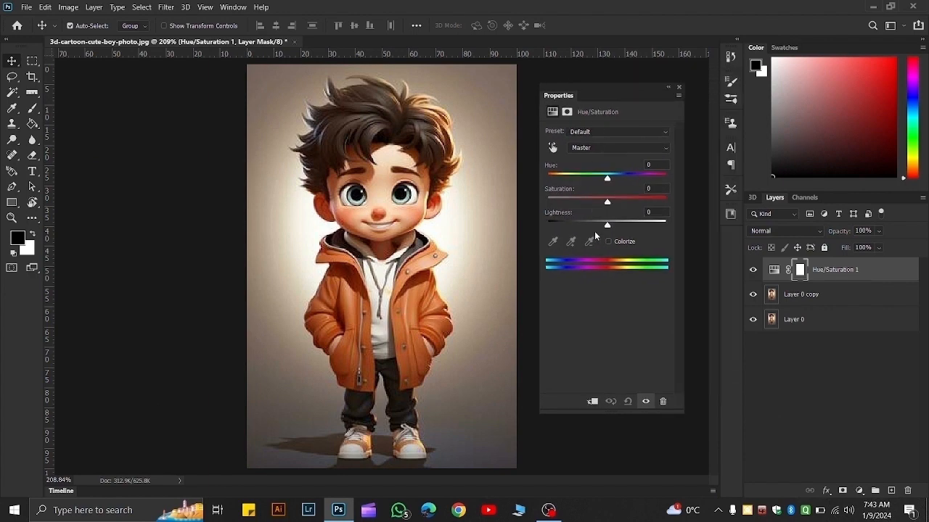
left_click(860, 491)
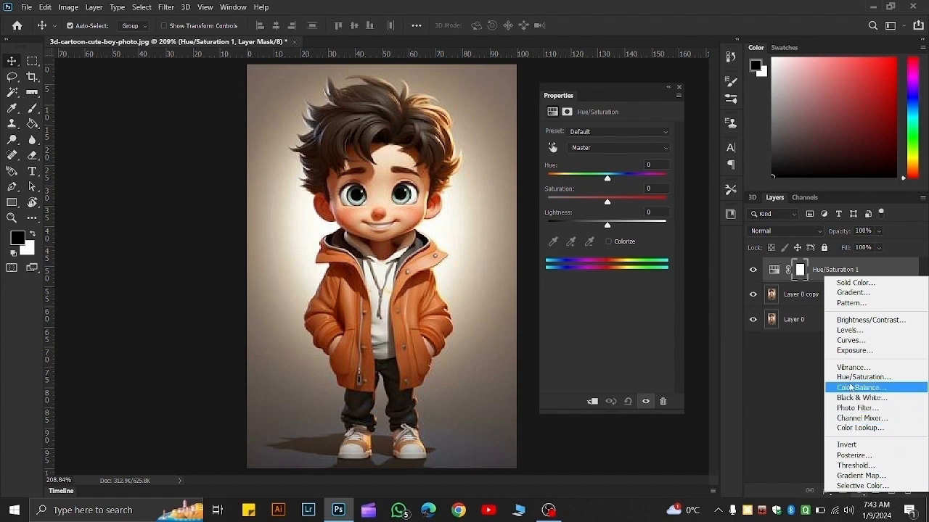
left_click(777, 361)
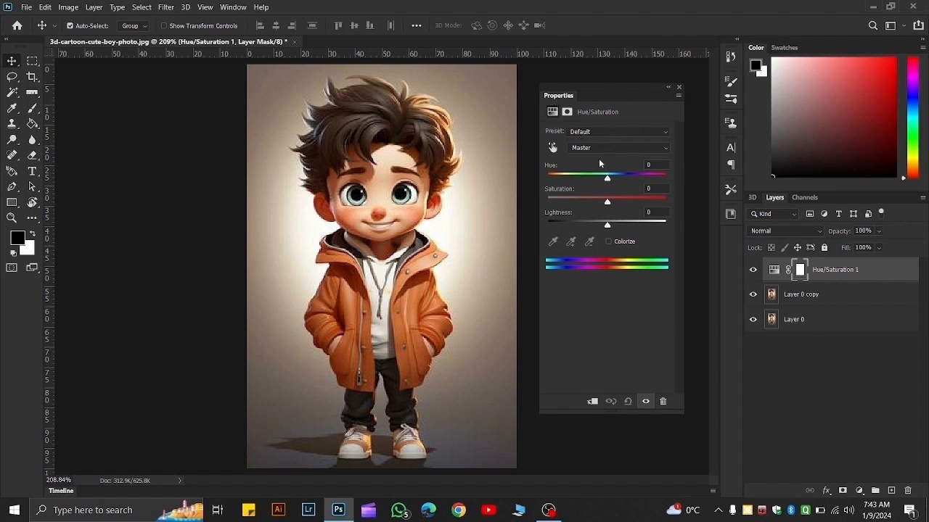
Sample the orange jacket with the on-image adjustment tool to target Reds, and set their hue to -120.
left_click(552, 148)
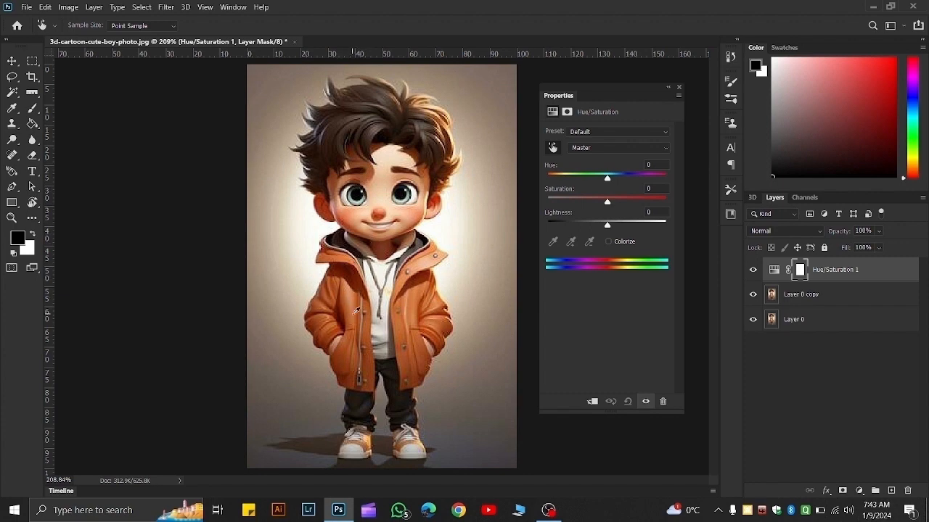
scroll(356, 311, "up", 3)
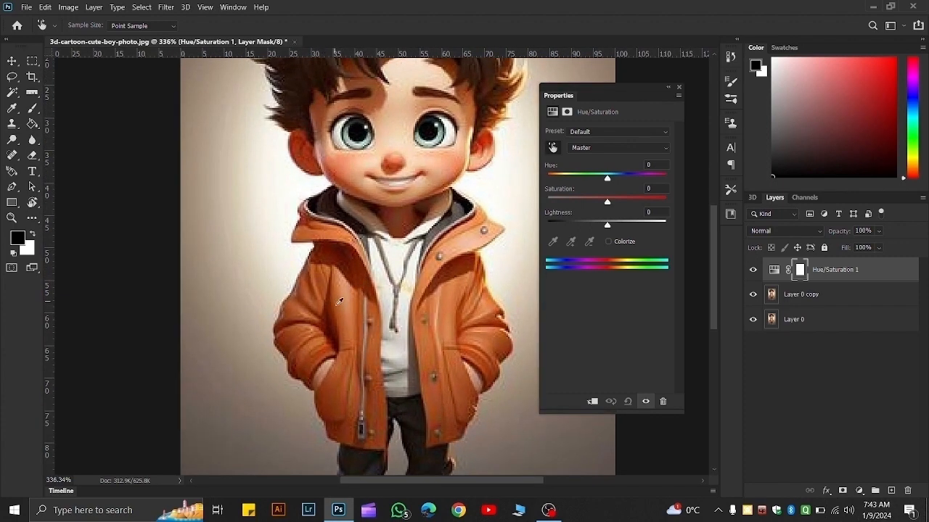
scroll(343, 296, "down", 2)
left_click(338, 293)
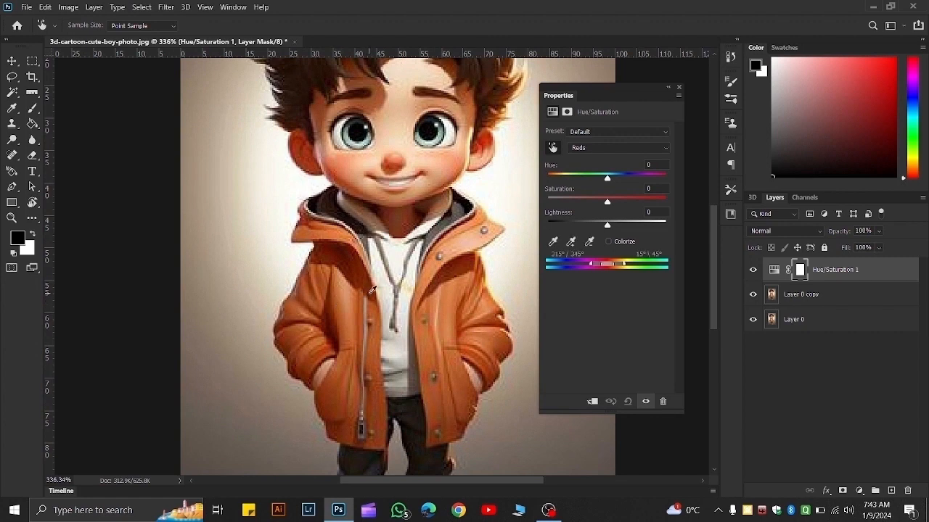
scroll(372, 290, "down", 2)
scroll(372, 290, "up", 1)
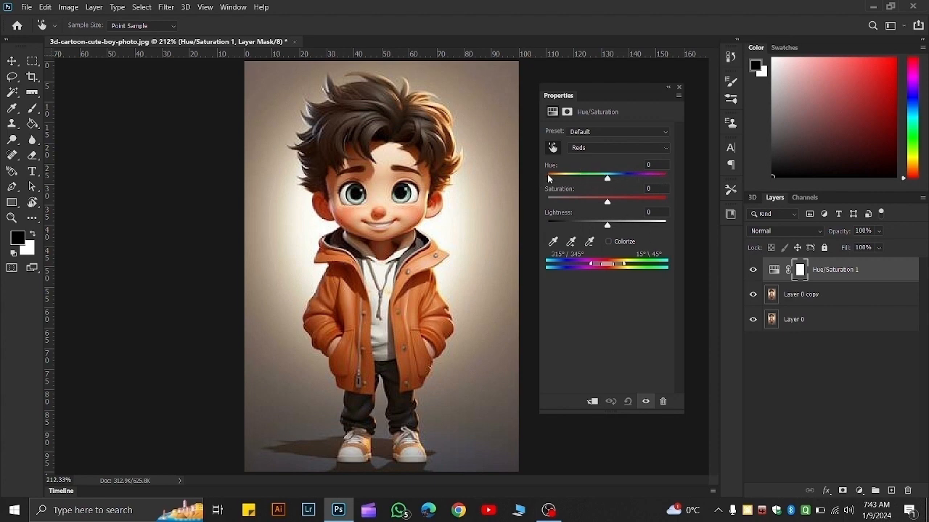
left_click_drag(607, 178, 563, 182)
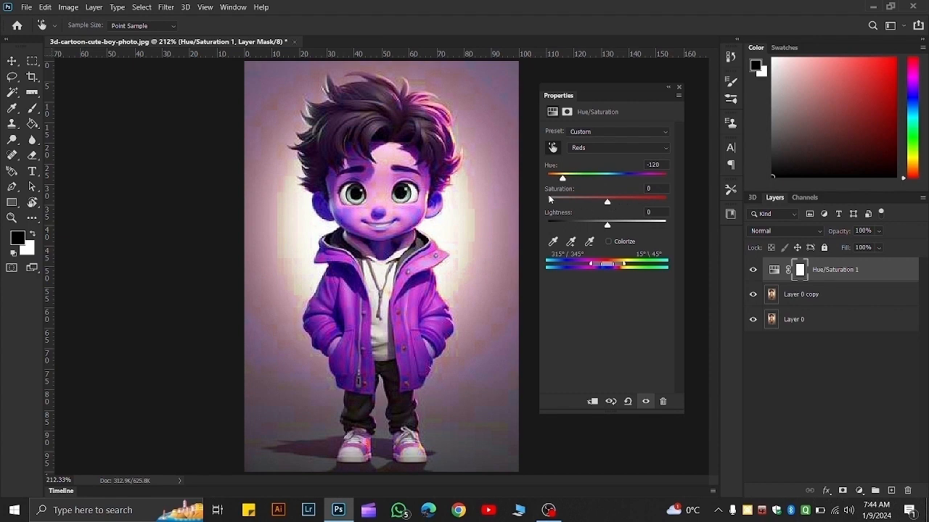
Try a Reds saturation of +87, and return it to 0.
left_click_drag(606, 204, 658, 206)
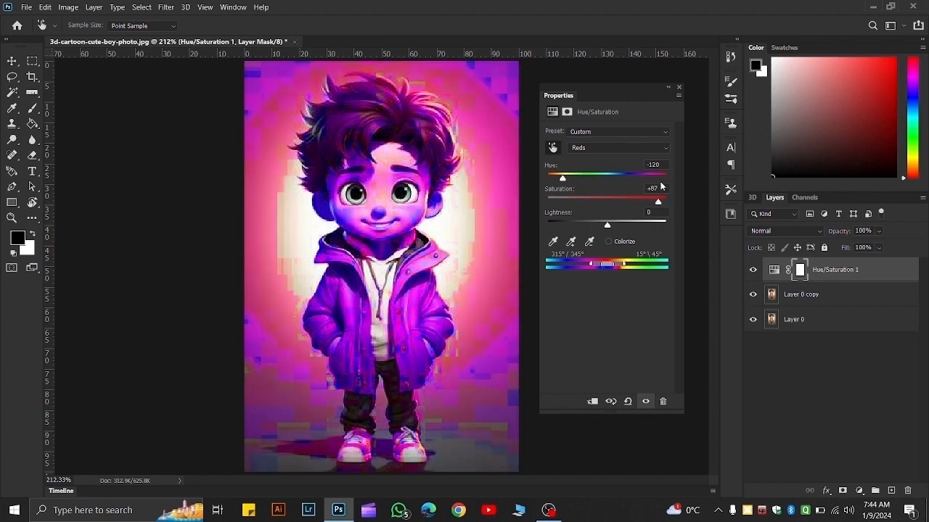
left_click(655, 188)
type("0")
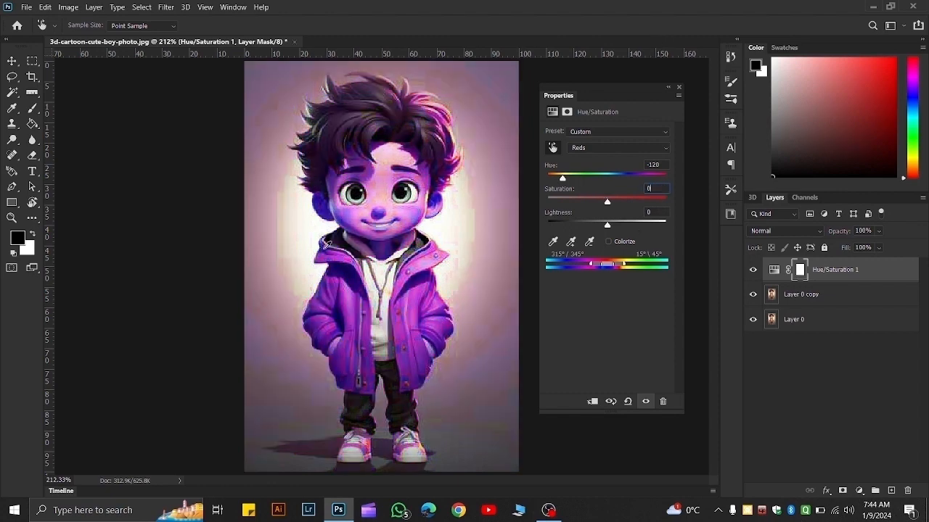
Put away the Hue/Saturation settings and make the adjustment layer's mask active.
left_click(668, 87)
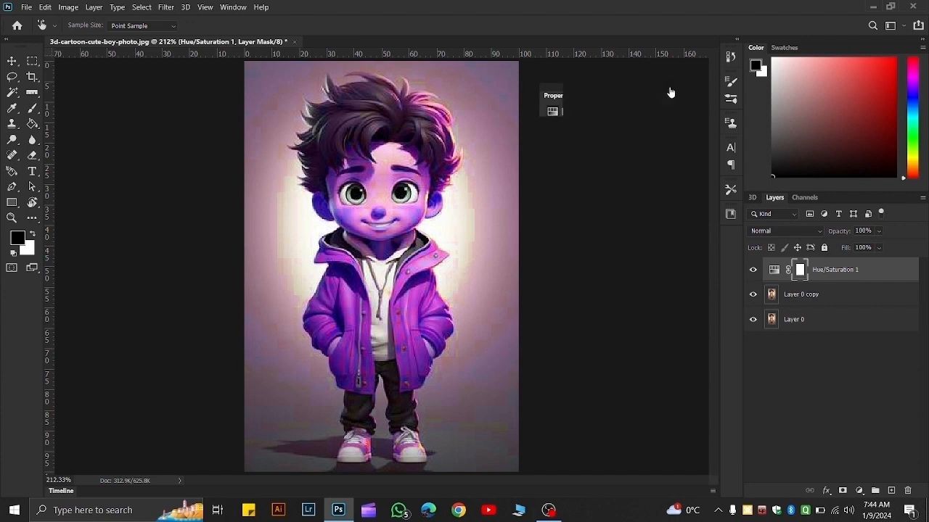
left_click(546, 87)
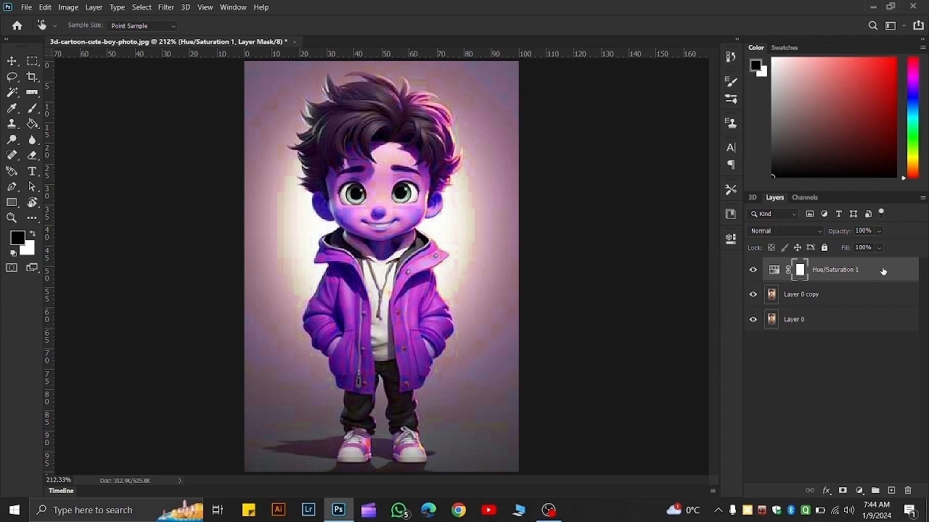
key("v")
left_click(774, 270)
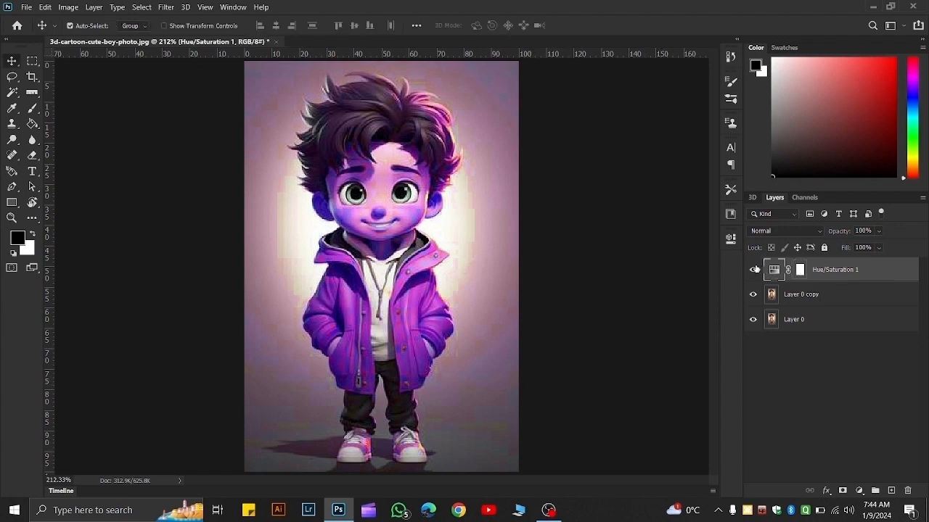
left_click(800, 269)
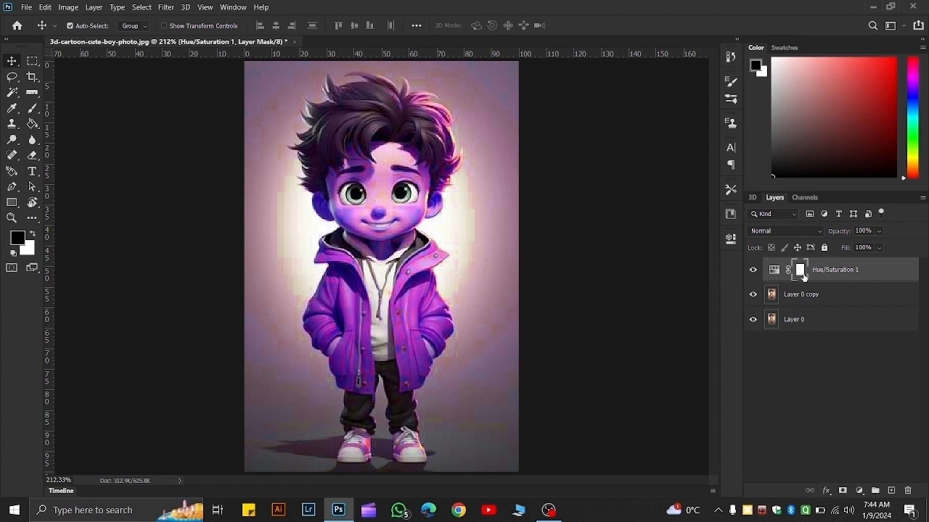
Choose the Brush tool and enlarge the brush to a size of 100 for painting on the mask.
key("b")
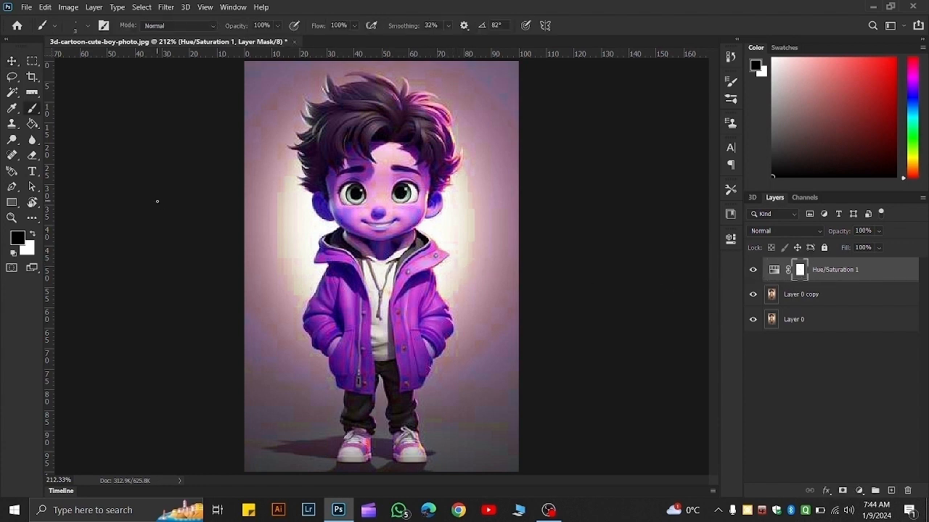
key("]")
key("]")
key("]")
key("]")
key("]")
key("]")
key("]")
key("]")
key("]")
key("]")
key("]")
key("]")
key("]")
key("]")
key("]")
key("]")
key("]")
key("]")
key("bracketleft")
key("bracketleft")
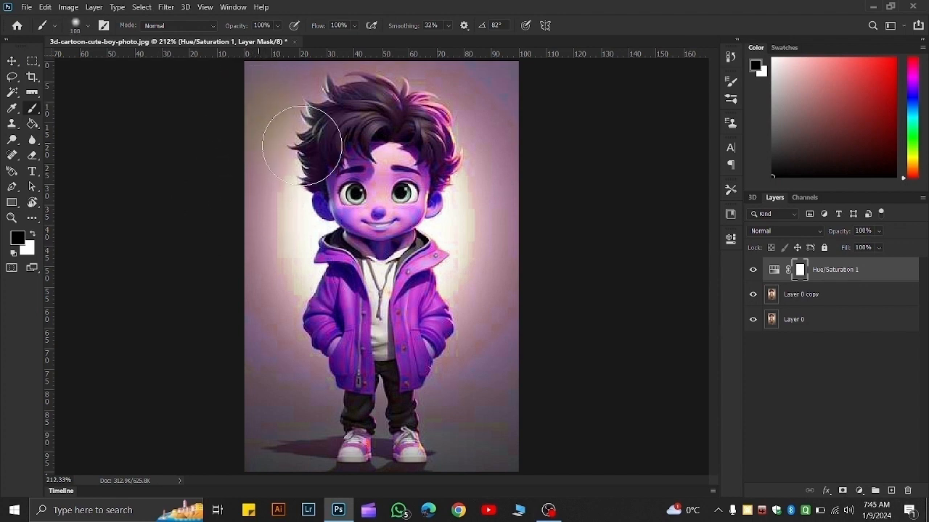
Try painting black on the adjustment mask over the boy's hair and forehead, and undo the stroke.
left_click_drag(312, 129, 493, 140)
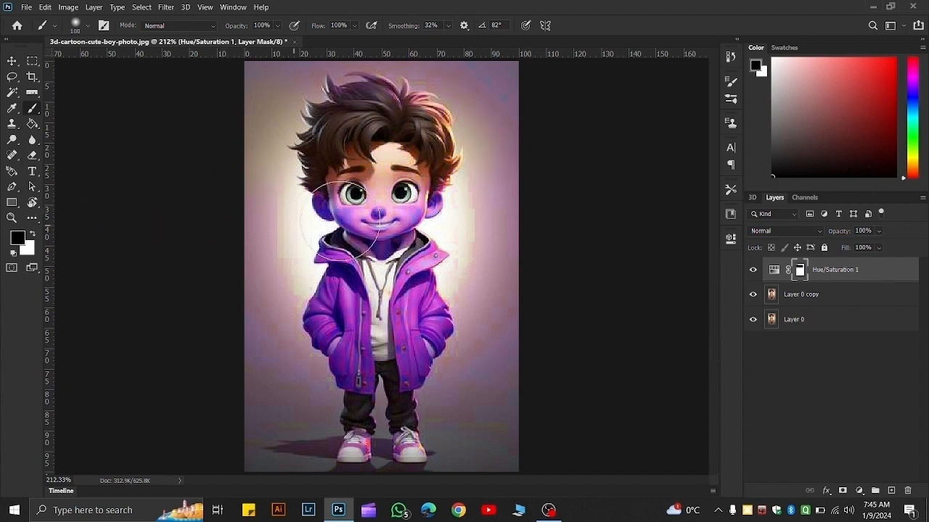
key("ctrl+z")
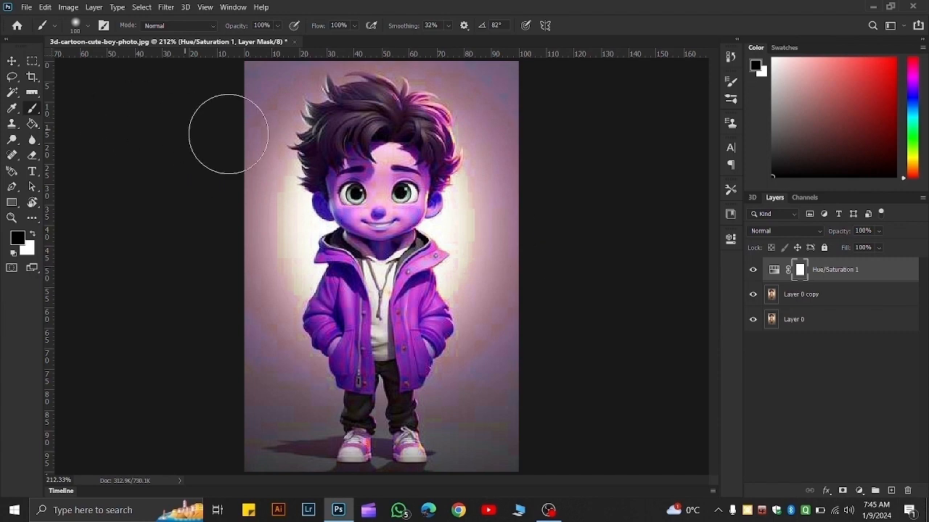
Try smaller and larger brush sizes for the mask painting, ending at a size of 30.
key("bracketleft")
key("bracketleft")
key("bracketleft")
key("bracketleft")
key("bracketleft")
key("bracketleft")
key("bracketleft")
key("bracketleft")
key("bracketleft")
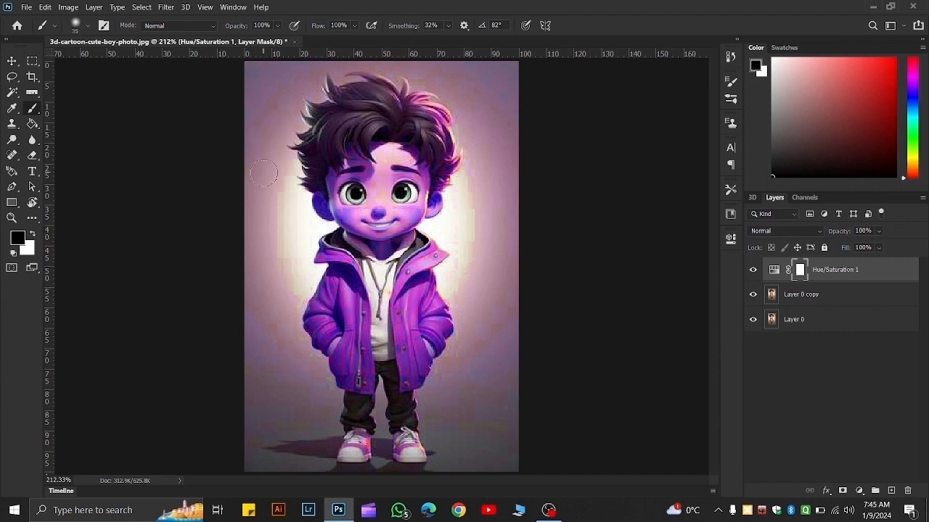
key("bracketright")
key("bracketright")
key("bracketright")
key("bracketright")
key("bracketright")
key("bracketright")
key("bracketleft")
key("bracketleft")
key("bracketleft")
key("bracketleft")
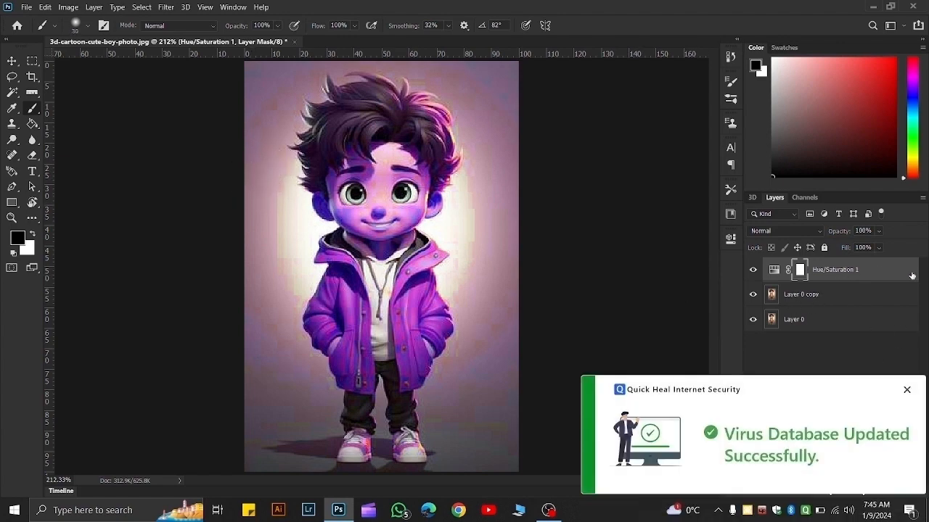
Dismiss the antivirus notification and make the Hue/Saturation layer's mask active for painting.
left_click(906, 390)
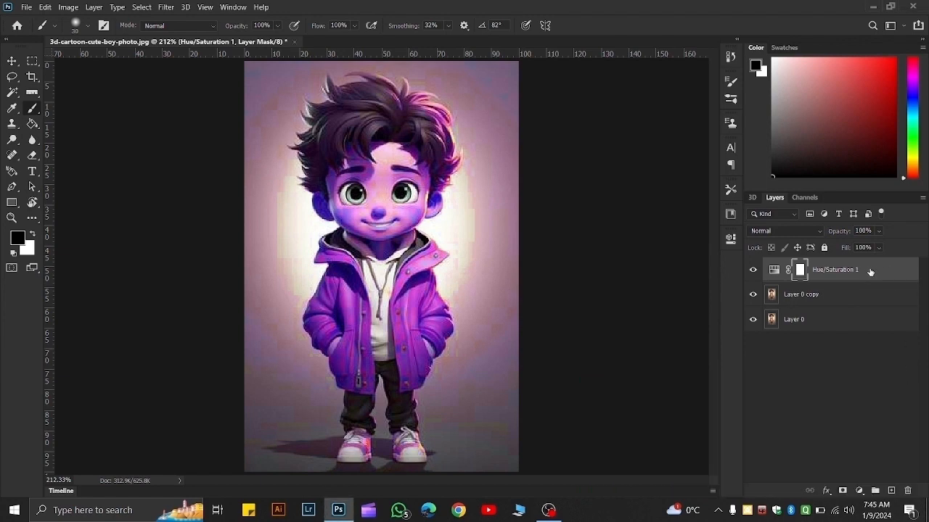
left_click(870, 273)
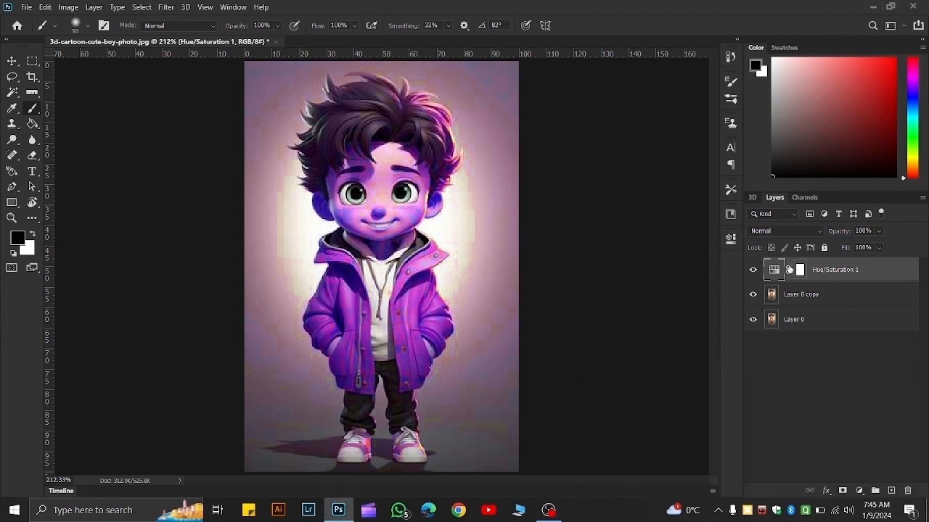
left_click(799, 269)
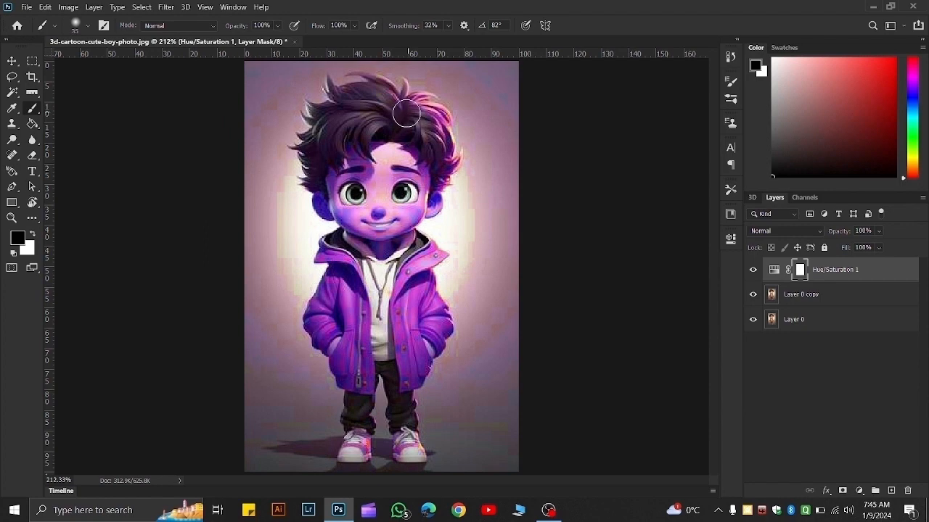
Enlarge the brush to 70 and accept black (000000) as the foreground color.
key("bracketright")
key("bracketright")
key("bracketright")
key("bracketright")
left_click(18, 238)
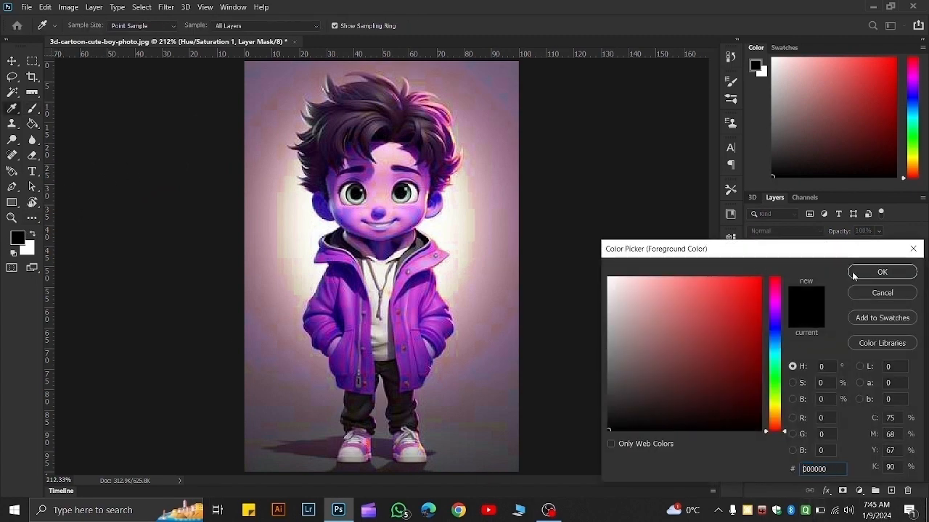
left_click(882, 272)
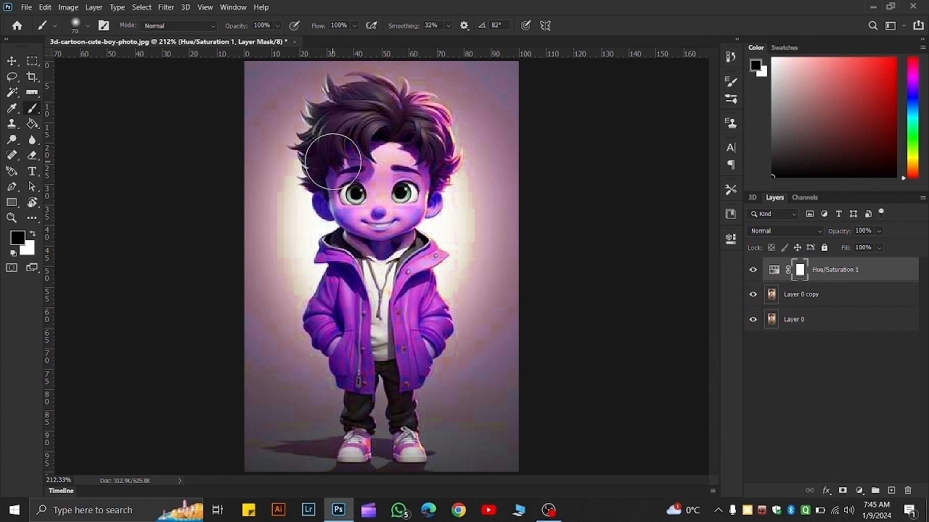
Try swapping the foreground and background colors, and return black to the foreground.
key("x")
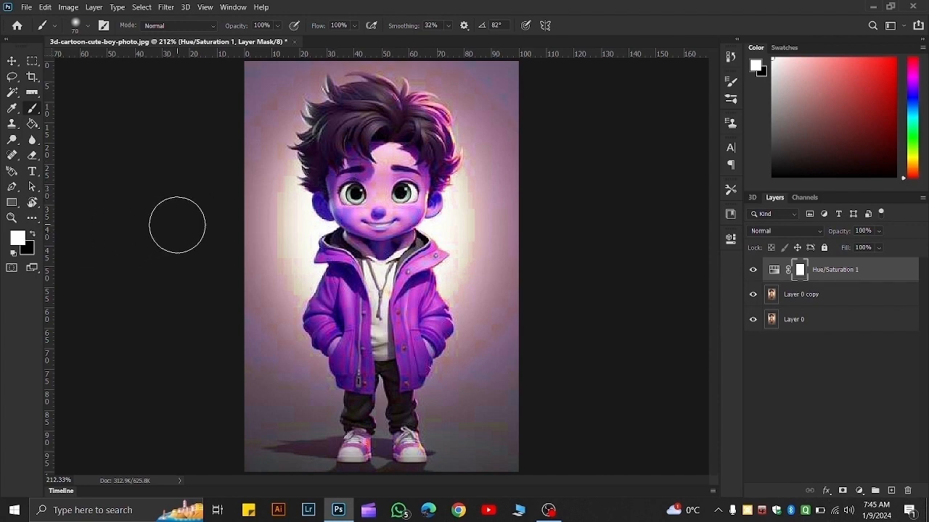
key("x")
key("x")
key("x")
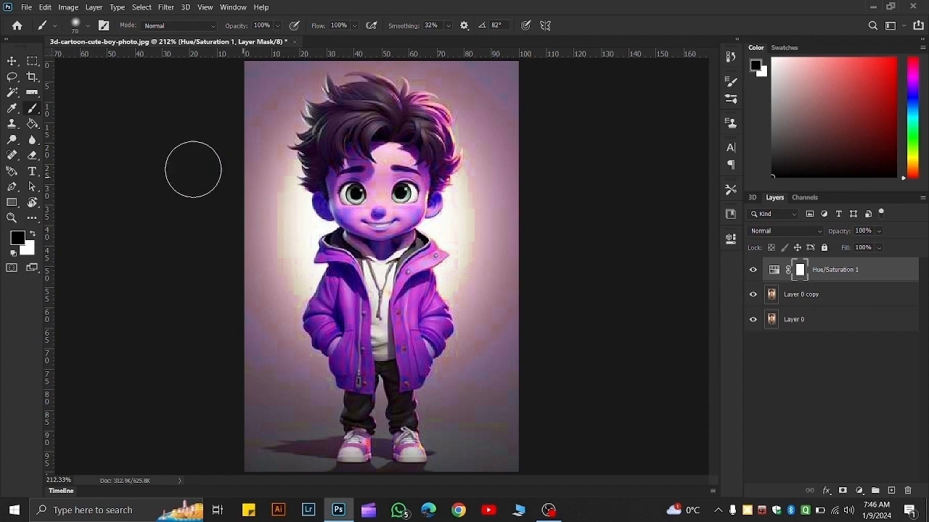
Enlarge the brush to 150 and paint black on the mask over the boy's hair, face, shoes and the surrounding background.
key("bracketright")
key("bracketright")
key("bracketright")
key("bracketright")
key("bracketright")
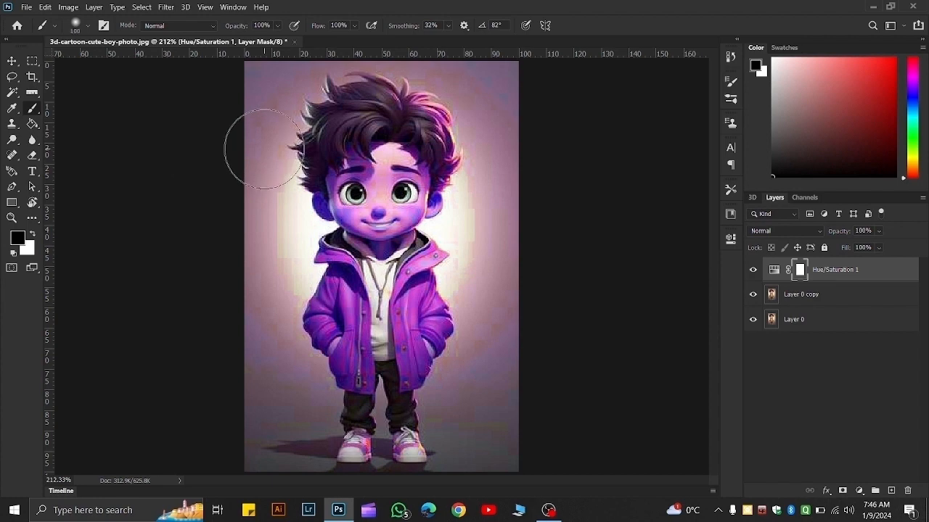
mouse_move(259, 124)
left_mouse_down()
mouse_move(269, 135)
mouse_move(387, 138)
mouse_move(609, 124)
left_mouse_up()
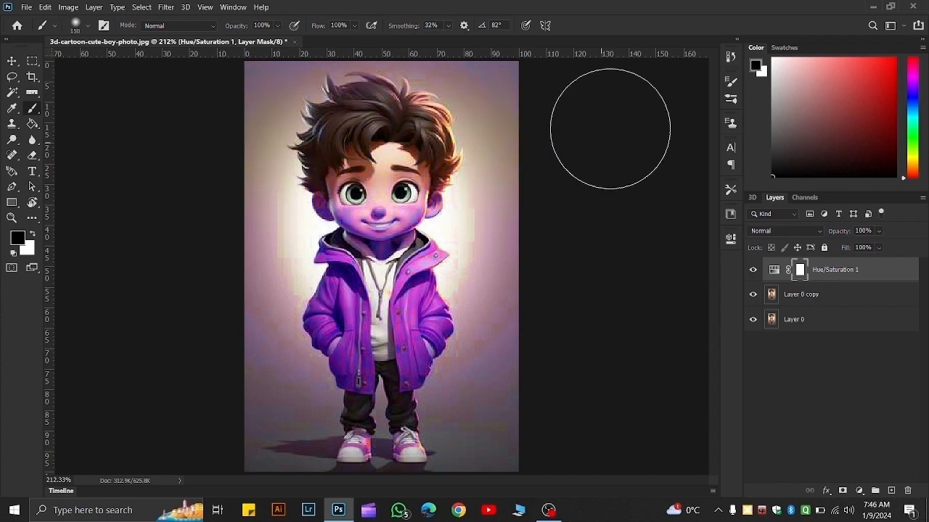
mouse_move(399, 89)
left_mouse_down()
mouse_move(432, 121)
mouse_move(468, 182)
left_mouse_up()
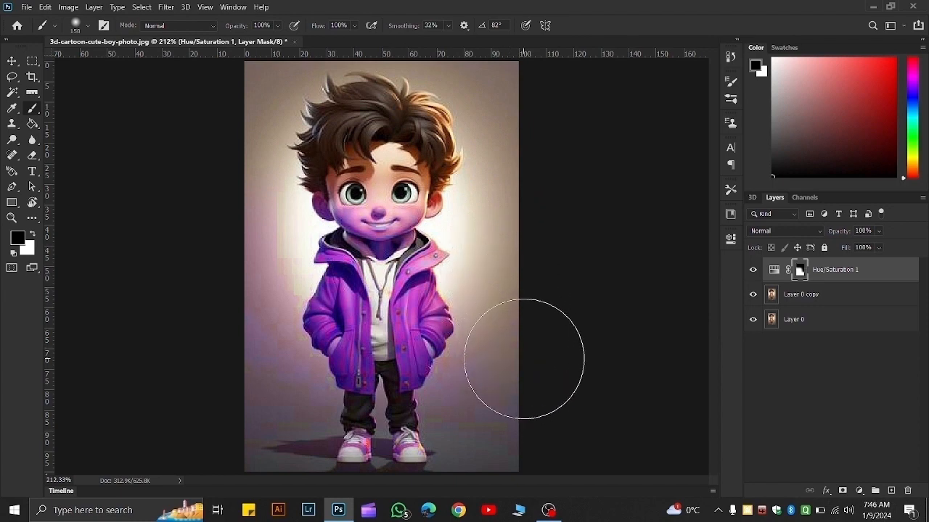
mouse_move(442, 439)
left_mouse_down()
mouse_move(359, 460)
mouse_move(188, 424)
mouse_move(296, 432)
mouse_move(251, 382)
mouse_move(236, 309)
mouse_move(265, 170)
mouse_move(294, 146)
mouse_move(361, 160)
mouse_move(369, 199)
left_mouse_up()
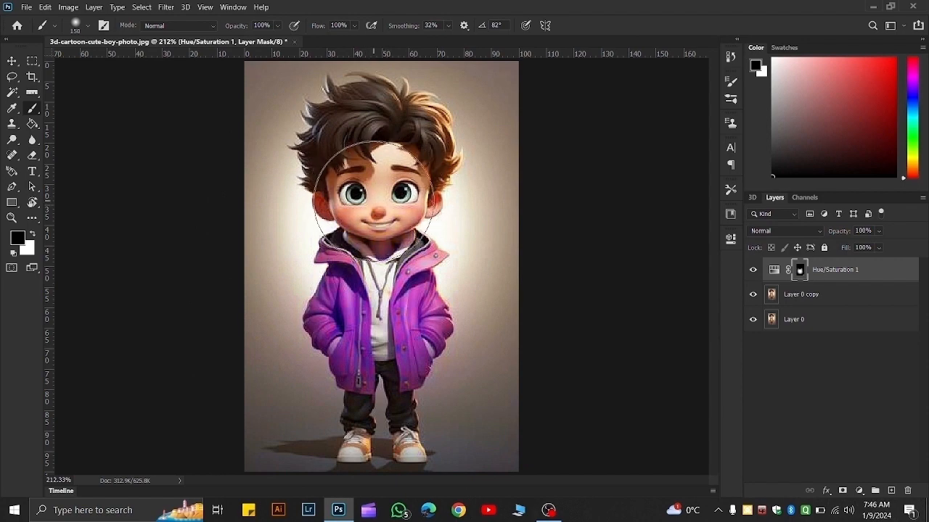
Shrink the brush in stages to 20 and paint black on the mask over the boy's neck and white hoodie.
key("bracketleft")
key("bracketleft")
key("bracketleft")
key("bracketleft")
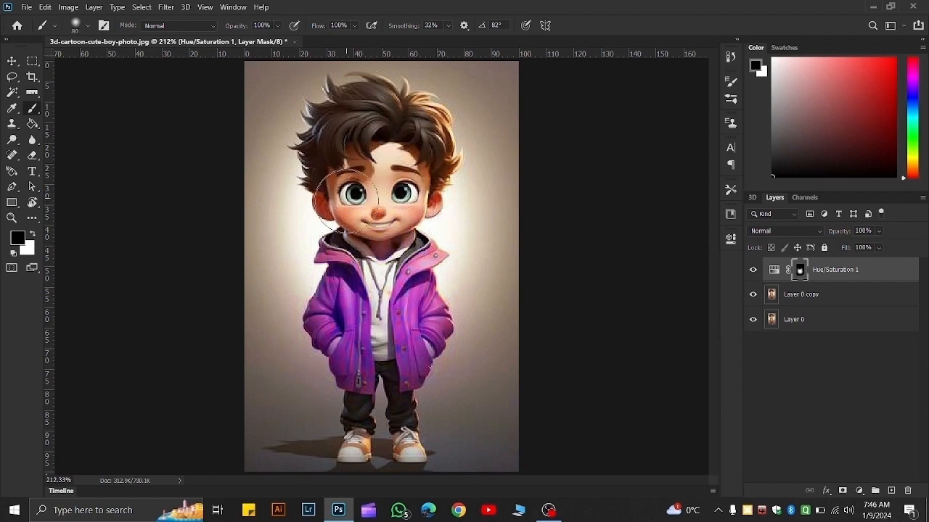
key("bracketleft")
key("bracketleft")
key("bracketleft")
key("bracketleft")
scroll(388, 271, "up", 6)
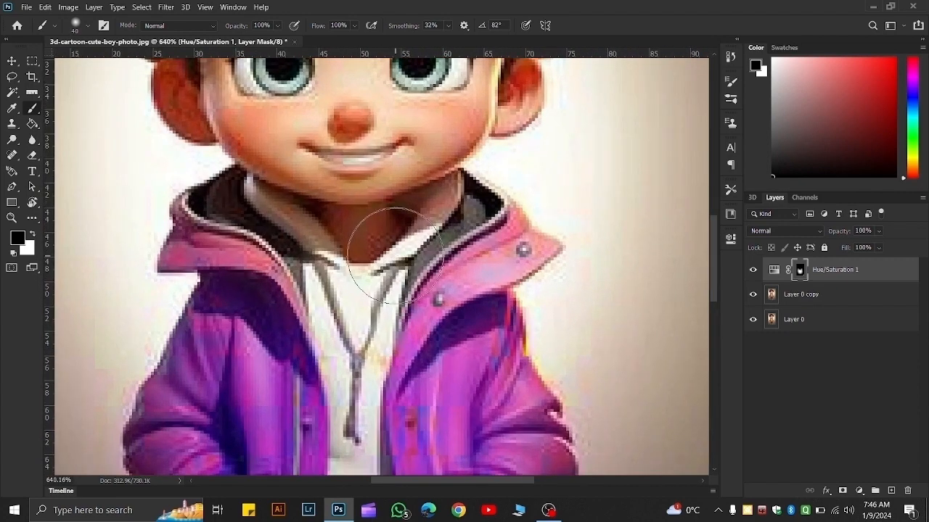
scroll(394, 256, "down", 3)
key("bracketleft")
key("bracketleft")
key("bracketleft")
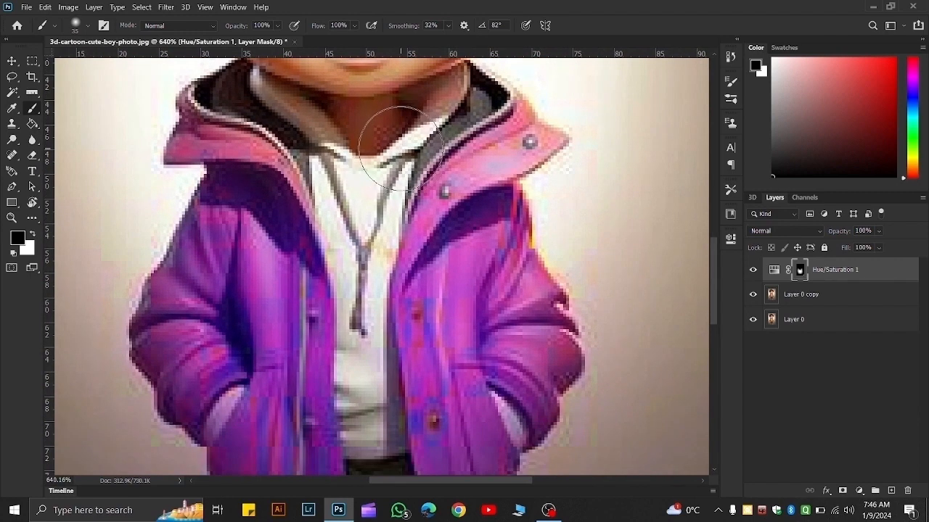
key("bracketleft")
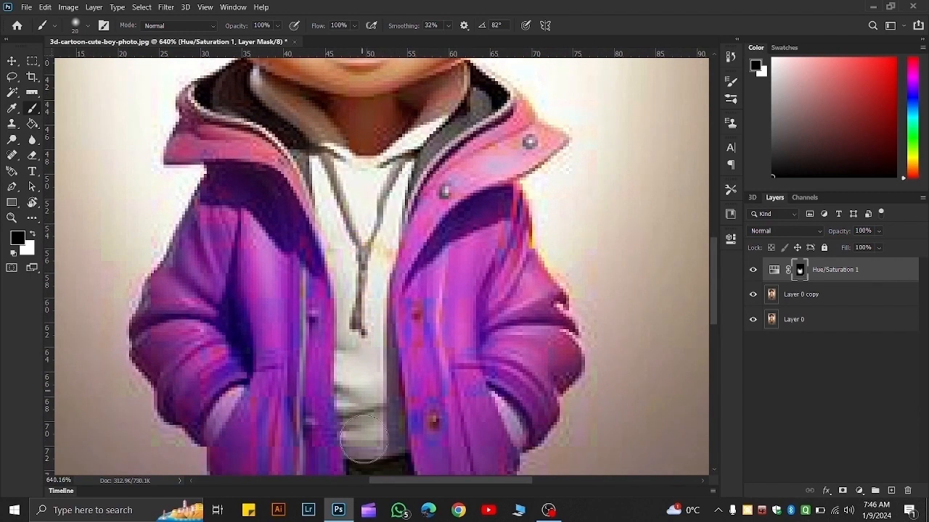
scroll(371, 419, "down", 4)
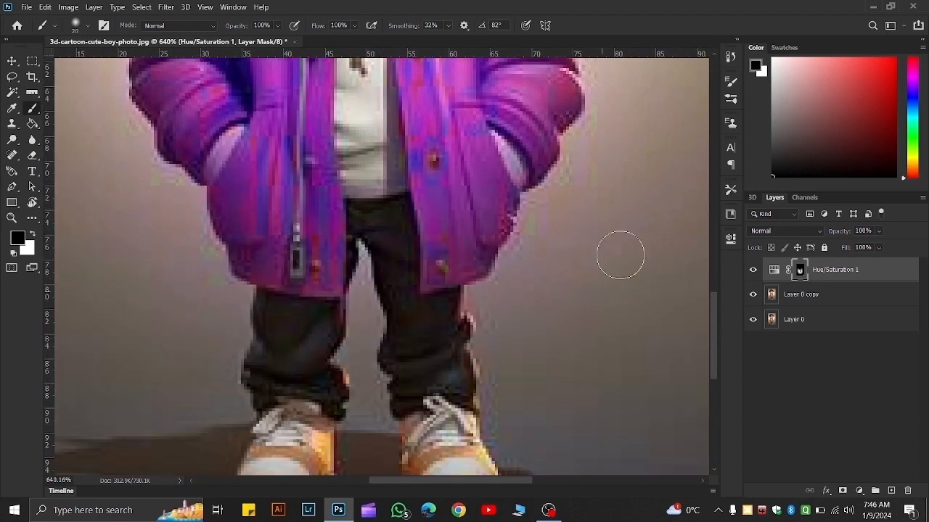
scroll(659, 188, "up", 1)
scroll(658, 188, "up", 3)
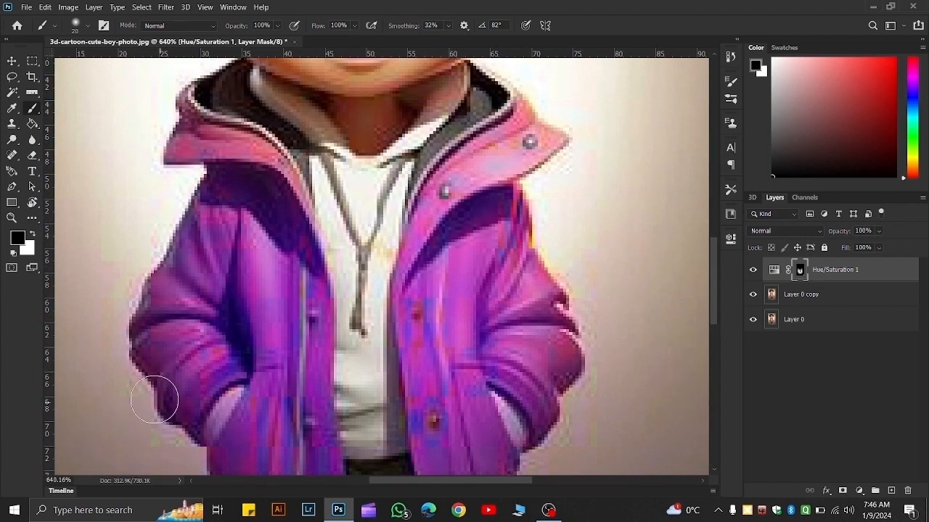
Reduce the brush size to 5 and paint black on the mask over the skin of both hands at the jacket pockets.
key("bracketleft")
key("bracketleft")
key("bracketleft")
key("bracketleft")
mouse_move(232, 395)
left_mouse_down()
mouse_move(204, 423)
mouse_move(202, 448)
mouse_move(242, 393)
left_mouse_up()
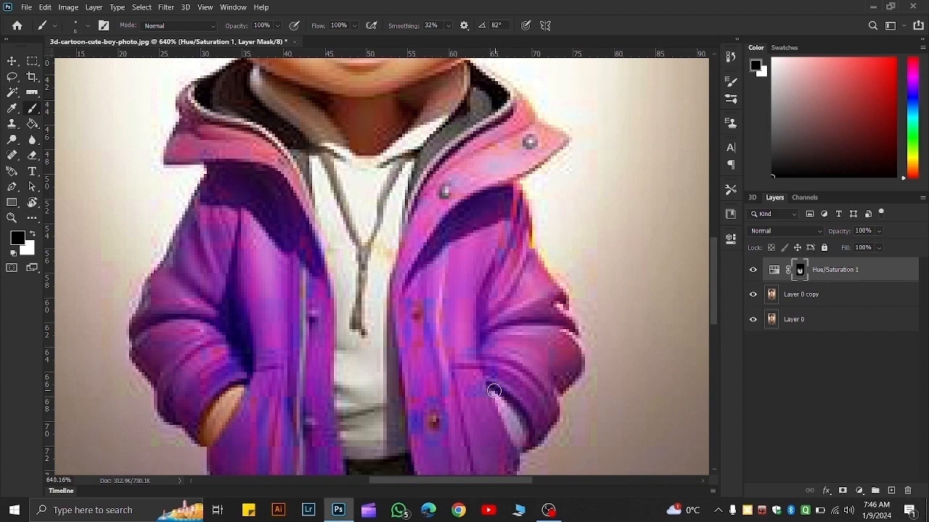
mouse_move(495, 391)
left_mouse_down()
mouse_move(521, 453)
mouse_move(517, 412)
mouse_move(492, 397)
left_mouse_up()
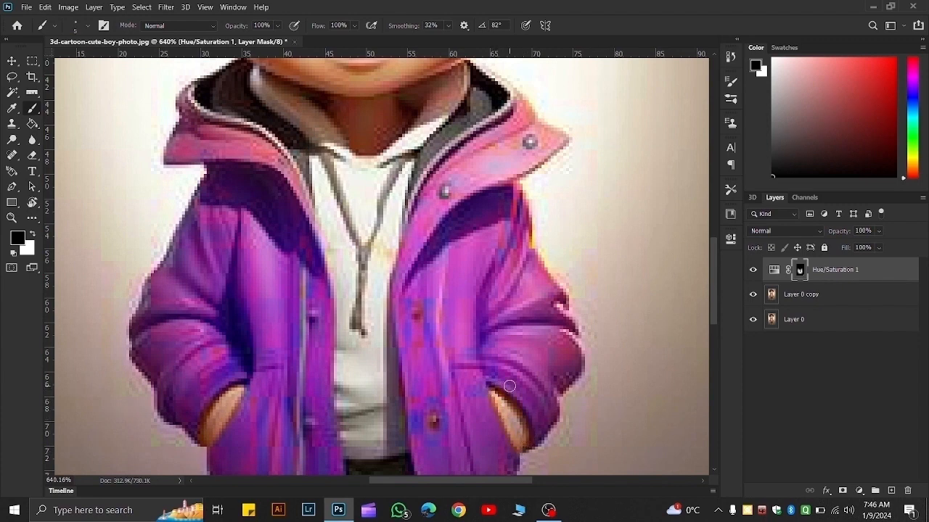
Merge the Hue/Saturation adjustment, Layer 0 copy and Layer 0 into one layer and convert it to a smart object.
scroll(509, 386, "down", 7)
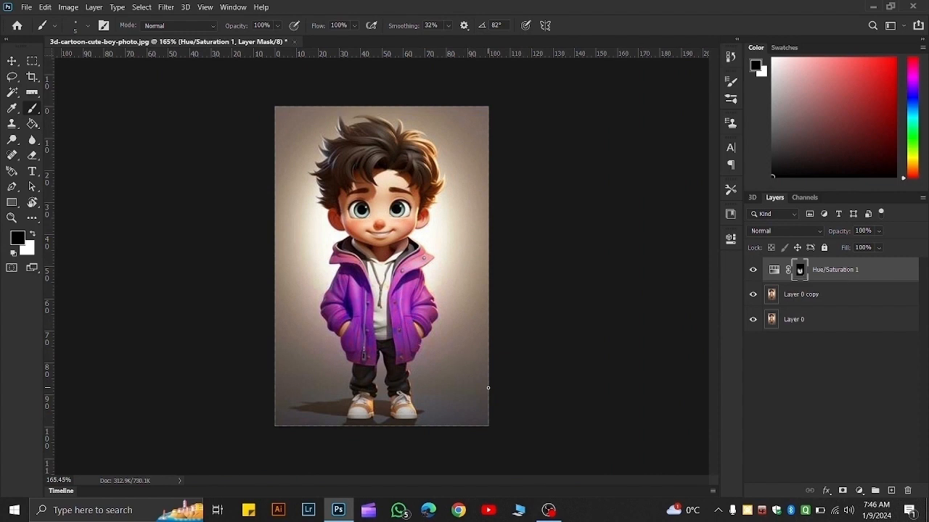
key("v")
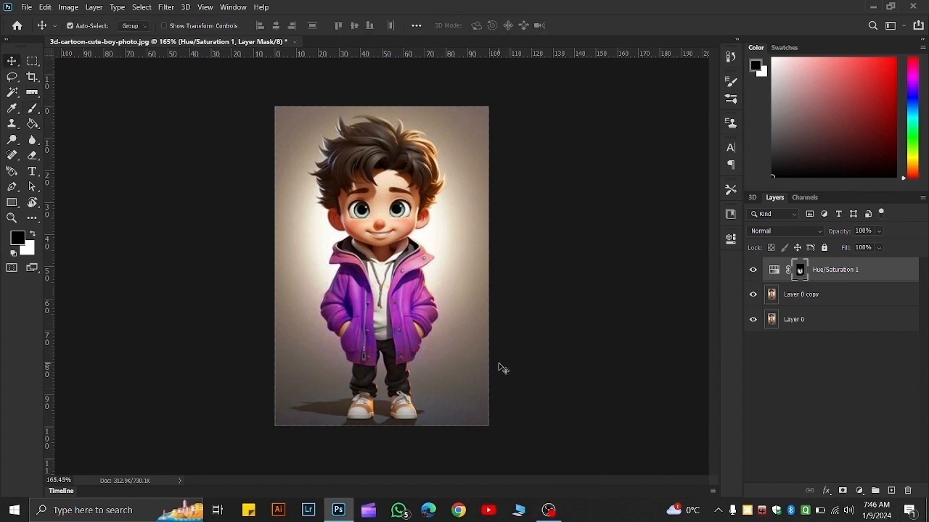
left_click(828, 323, "shift")
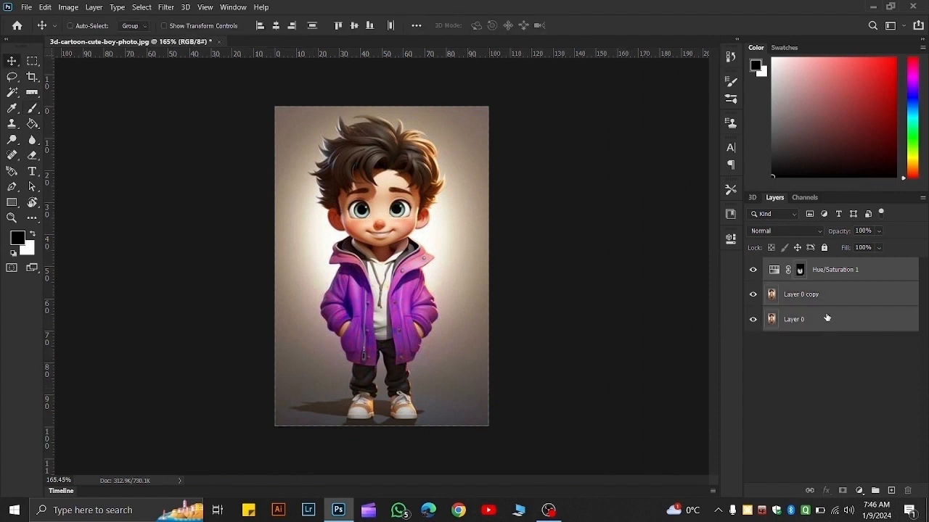
key("ctrl+e")
right_click(805, 280)
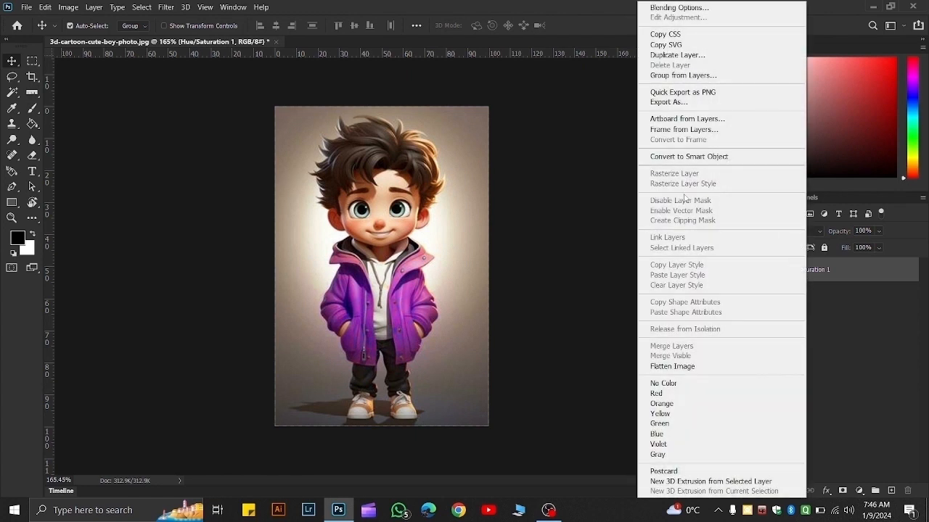
left_click(688, 157)
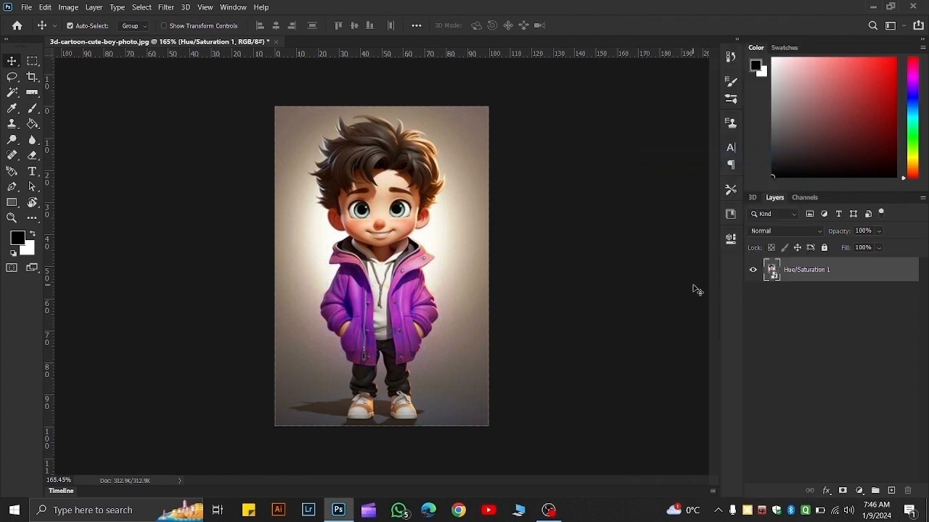